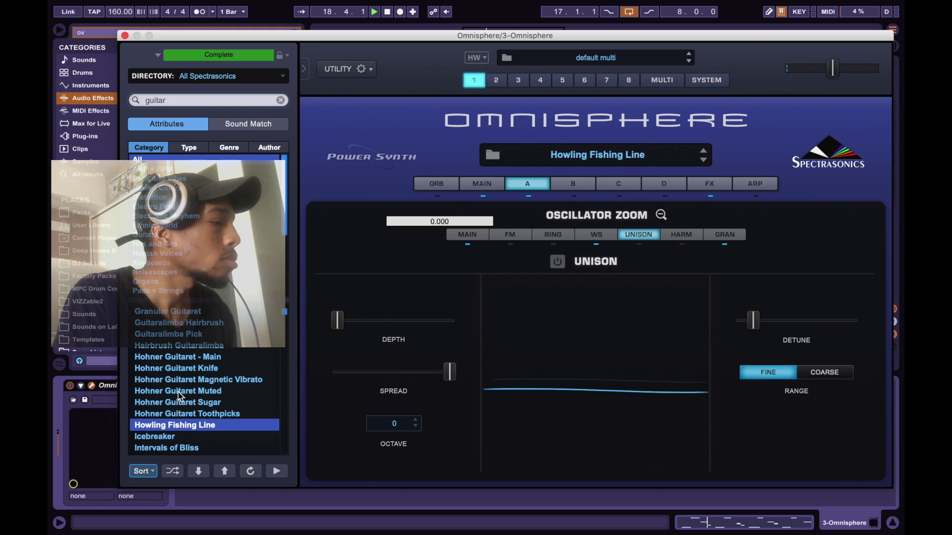
Step: Scroll the Omnisphere Patch Browser list showing the Default Patch
{"action": "scroll", "coordinate": [178, 391], "scroll_direction": "down", "scroll_amount": 5}
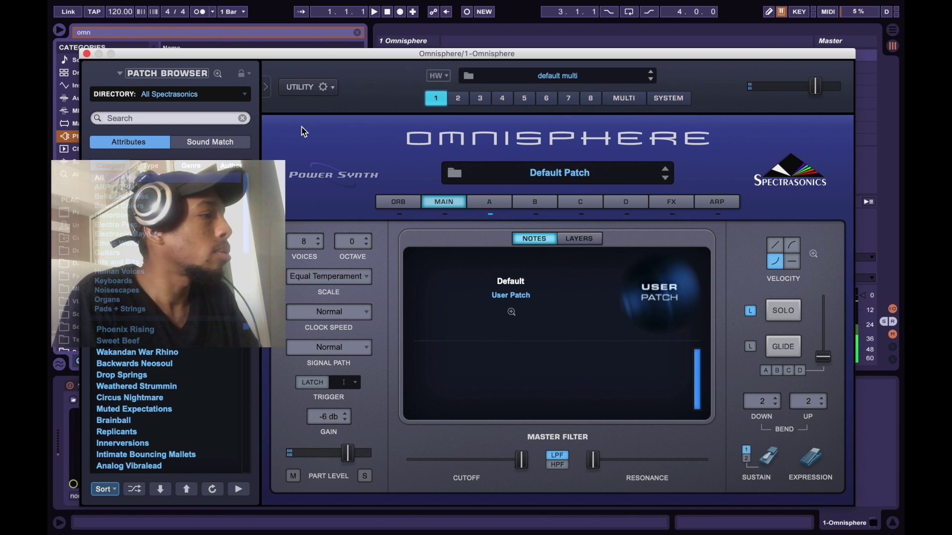
Step: Scroll down the Omnisphere patch list to reach Backwards Neosoul
{"action": "scroll", "coordinate": [173, 415], "scroll_direction": "down", "scroll_amount": 2}
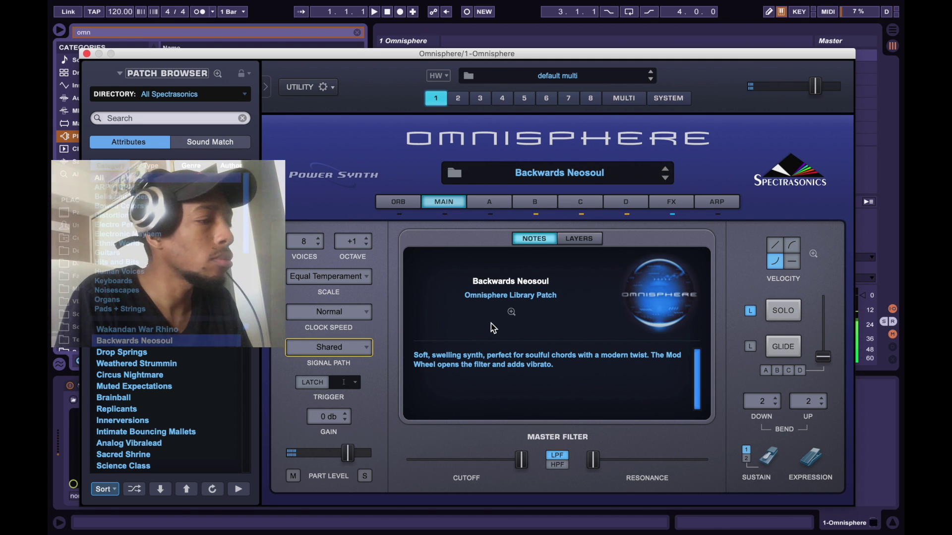
Step: Close Omnisphere, set the computer keyboard range to C2–D3 and play melody notes
{"action": "left_click", "coordinate": [86, 54]}
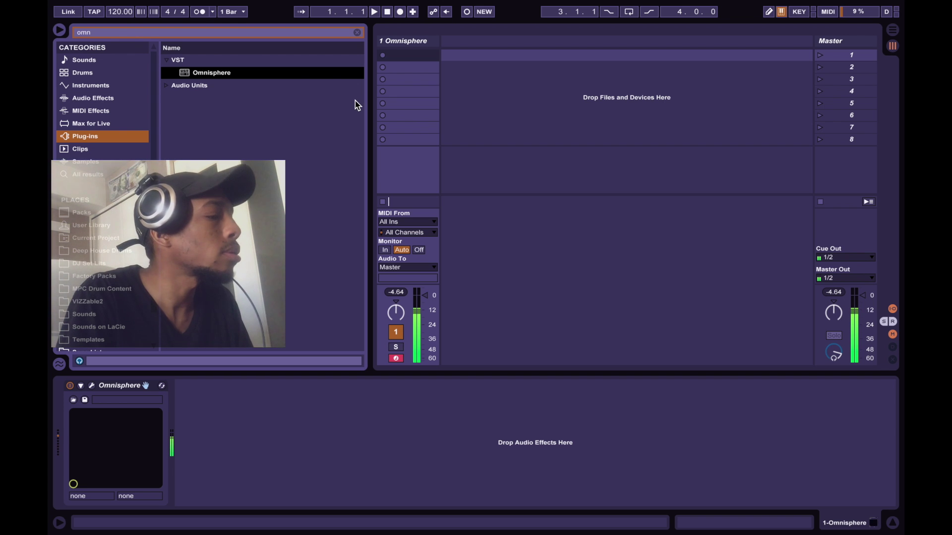
{"action": "key", "text": "z"}
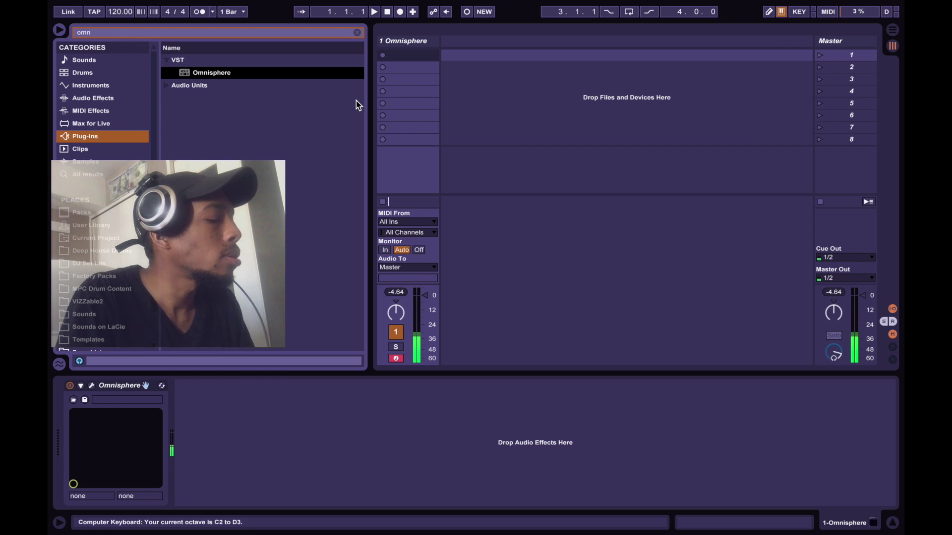
{"action": "key", "text": "a"}
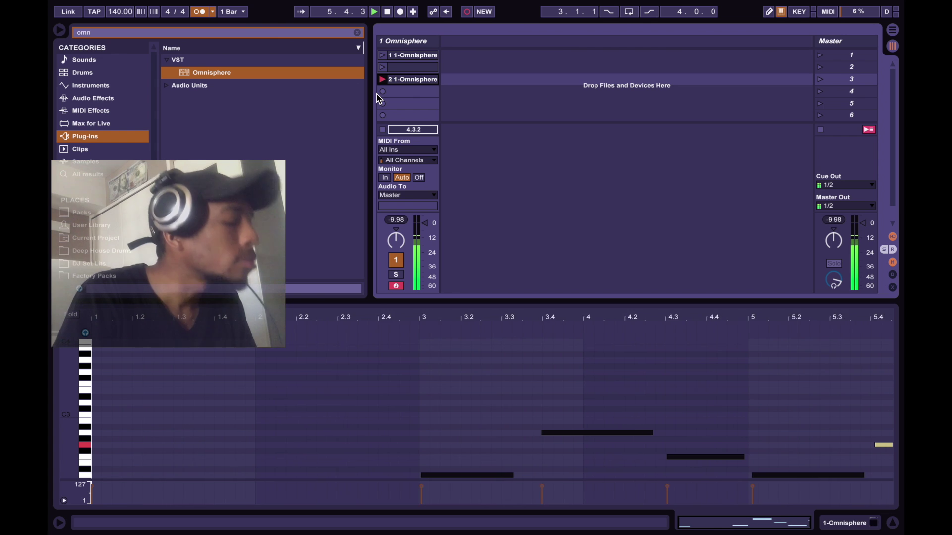
Step: Stop recording so the clip loops, and delete the stray C2 note at bar 1
{"action": "left_click", "coordinate": [379, 93]}
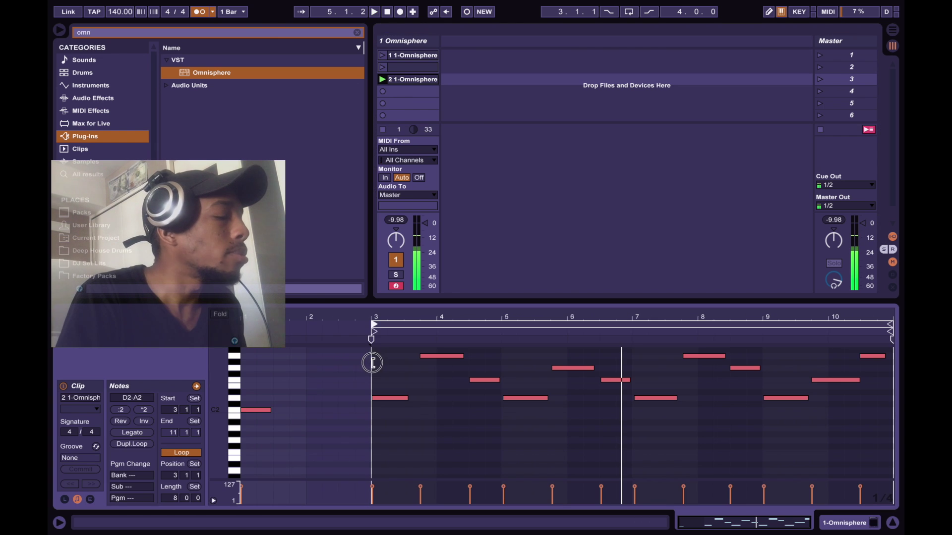
{"action": "left_click_drag", "start_coordinate": [276, 382], "coordinate": [248, 437]}
{"action": "key", "text": "Delete"}
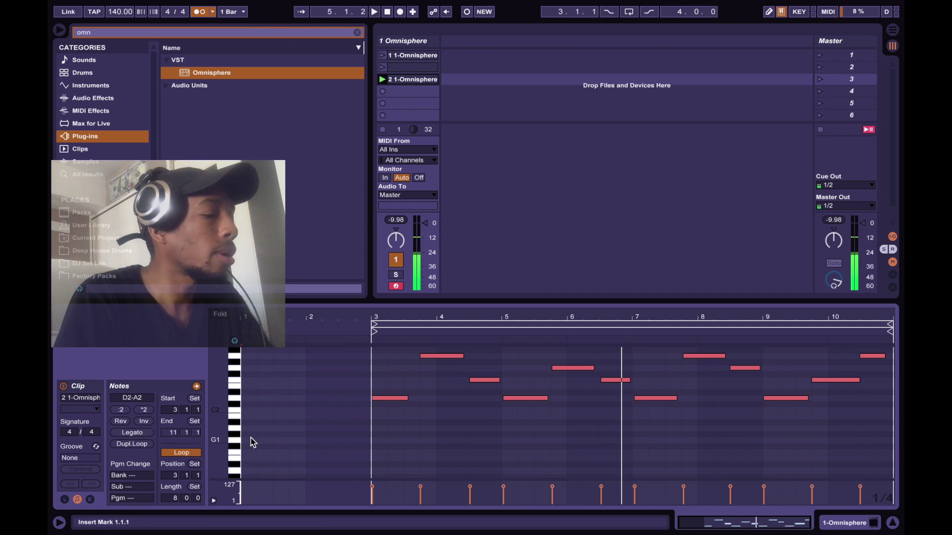
Step: Crop the clip to start at the bar-3 D2 note and select all its notes
{"action": "left_click", "coordinate": [404, 398]}
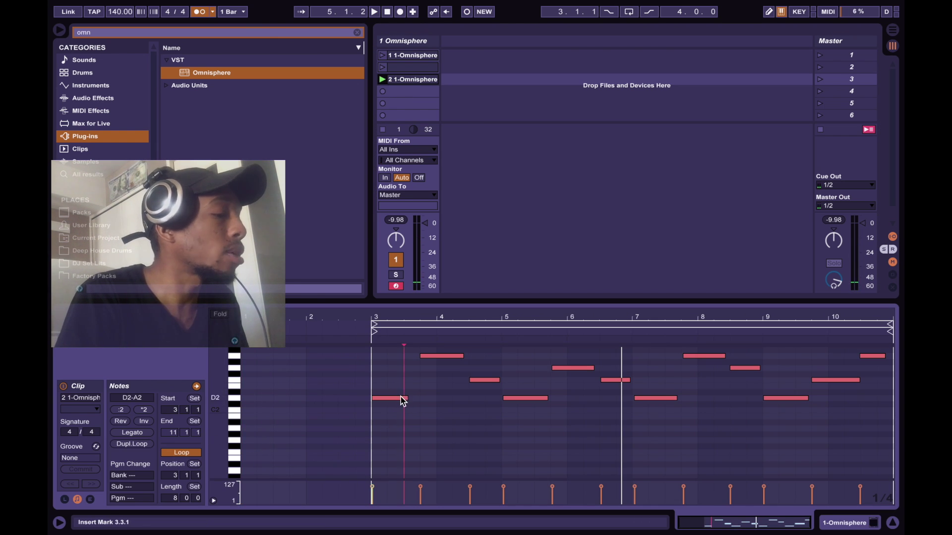
{"action": "left_click", "coordinate": [401, 399]}
{"action": "key", "text": "ctrl+z"}
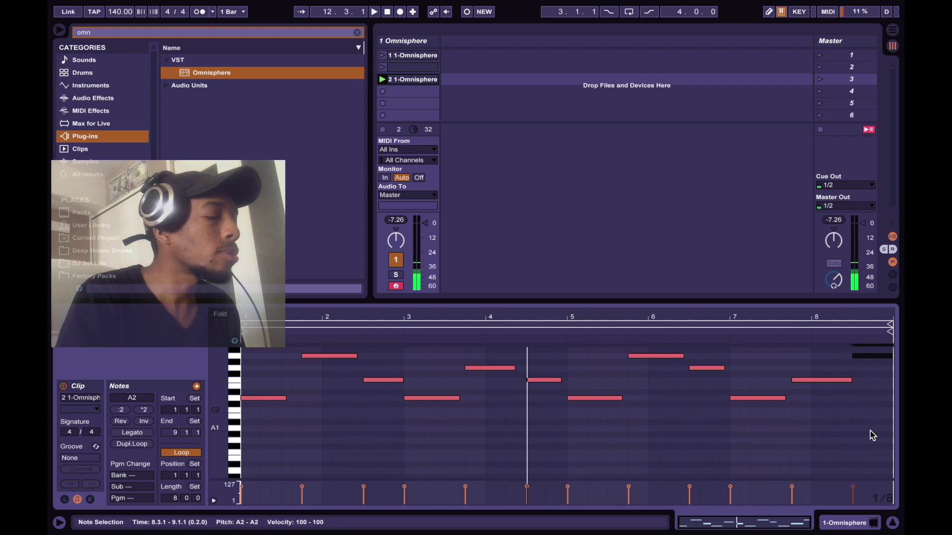
{"action": "key", "text": "ctrl+a"}
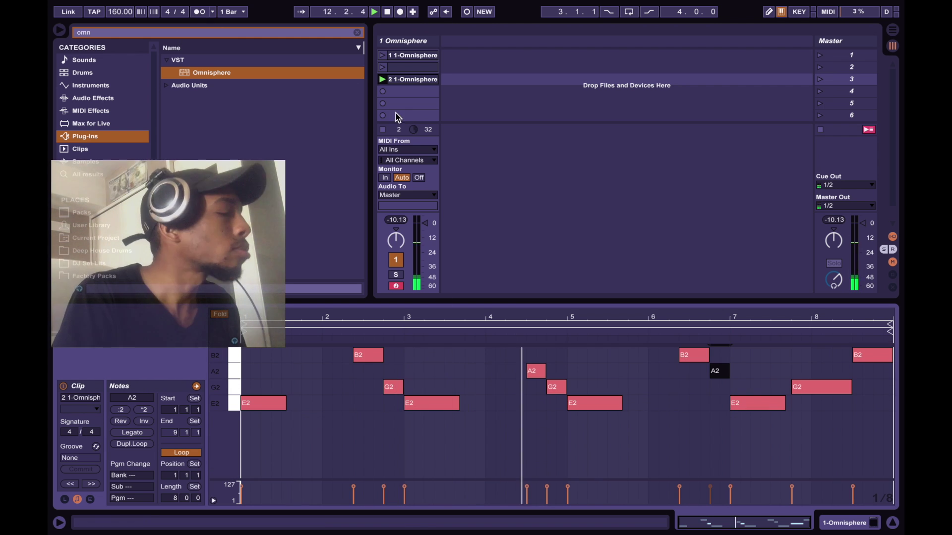
Step: Switch to Arrangement view, loop the clip's bars 17–25 and select all its notes
{"action": "left_click", "coordinate": [396, 92]}
{"action": "key", "text": "Tab"}
{"action": "key", "text": "ctrl+v"}
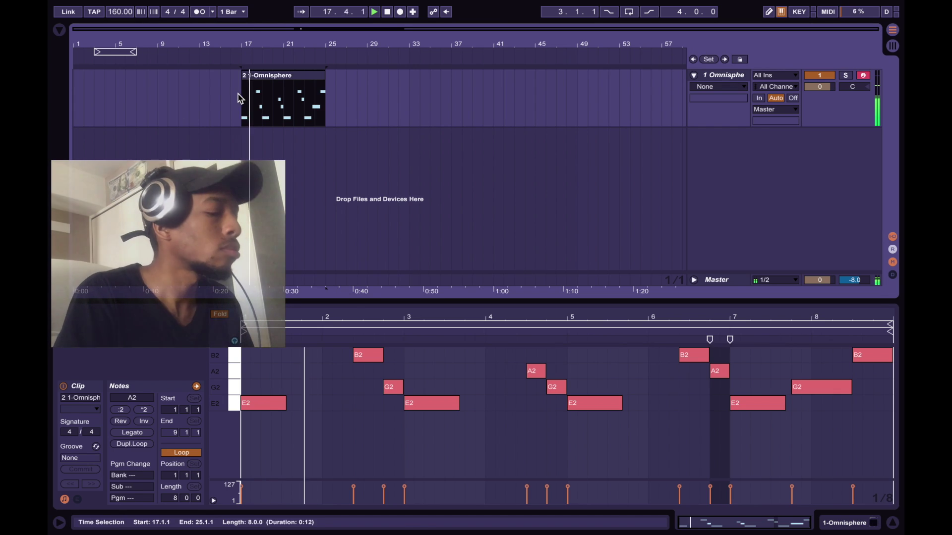
{"action": "key", "text": "ctrl+l"}
{"action": "left_click", "coordinate": [351, 310]}
{"action": "key", "text": "ctrl+a"}
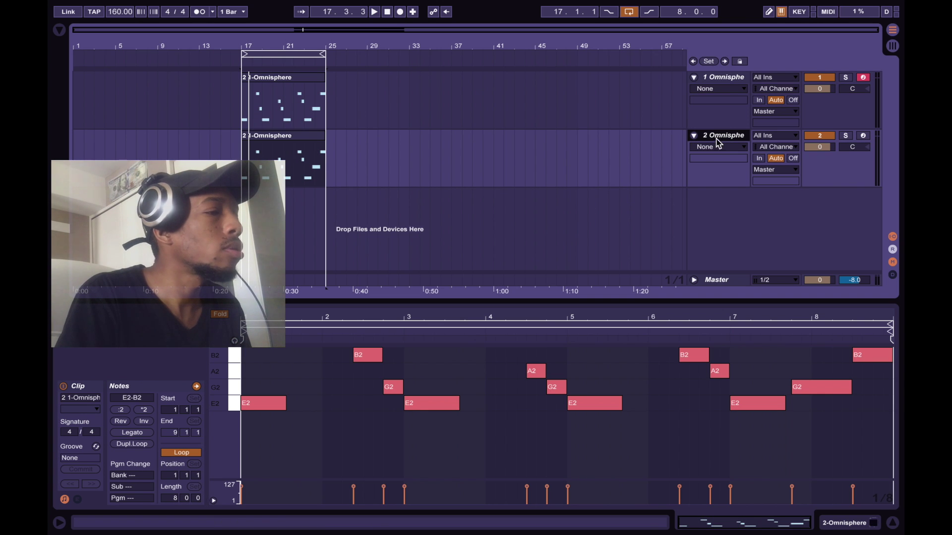
Step: Show the track's Omnisphere plugin window on the arpeggiator page
{"action": "left_click", "coordinate": [716, 140]}
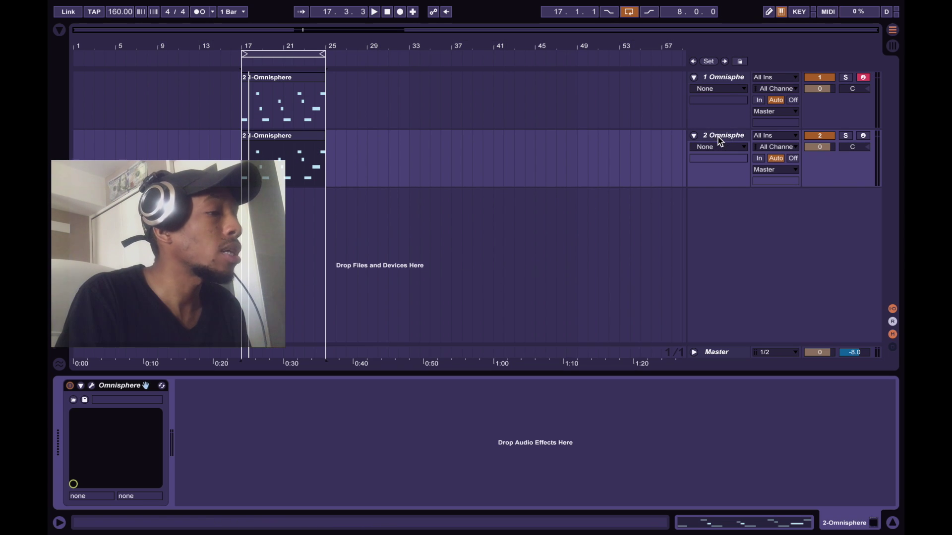
{"action": "left_click", "coordinate": [92, 386]}
{"action": "left_click", "coordinate": [755, 186]}
Step: Enable the arpeggiator with a 2-step pattern, step 2 off, and lower Omnisphere's master volume
{"action": "left_click", "coordinate": [755, 197]}
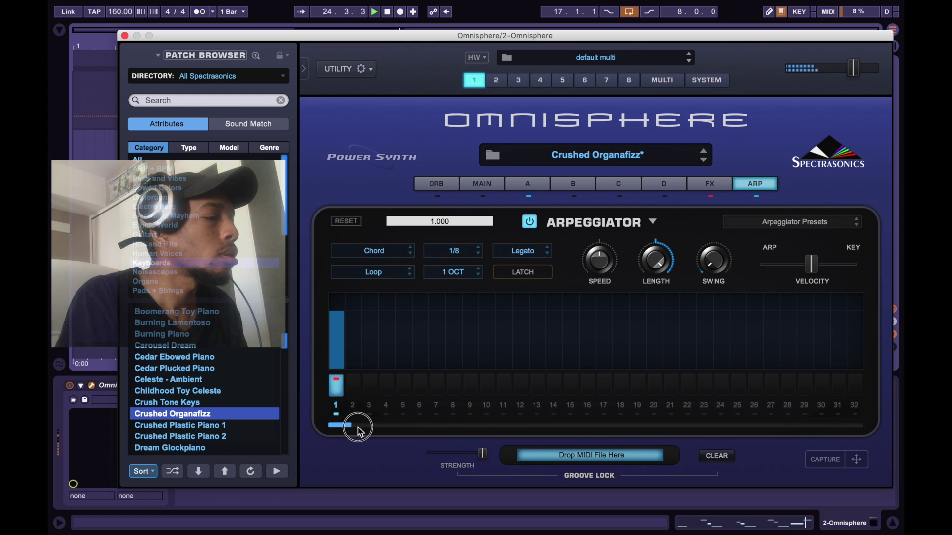
{"action": "left_click_drag", "start_coordinate": [358, 430], "coordinate": [358, 427]}
{"action": "left_click", "coordinate": [355, 387]}
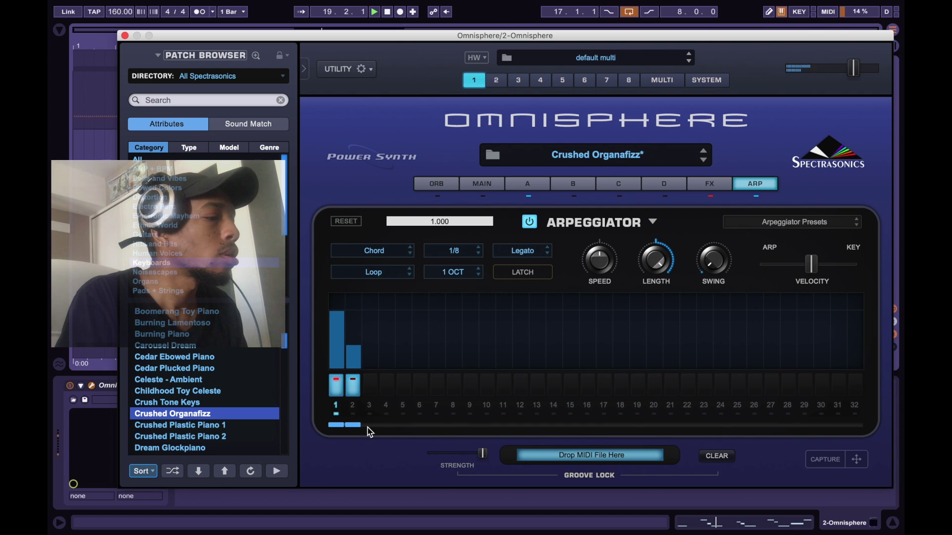
{"action": "left_click", "coordinate": [353, 353]}
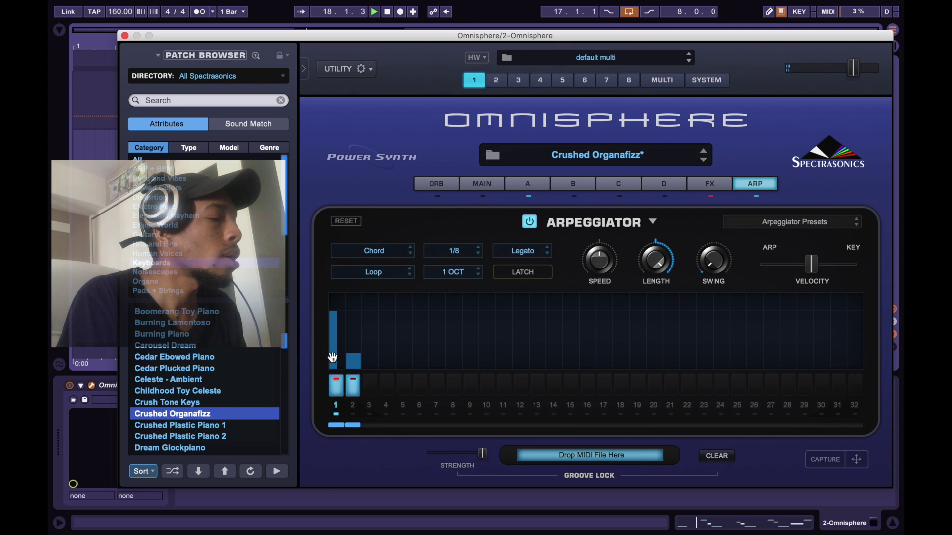
{"action": "left_click_drag", "start_coordinate": [335, 357], "coordinate": [349, 362]}
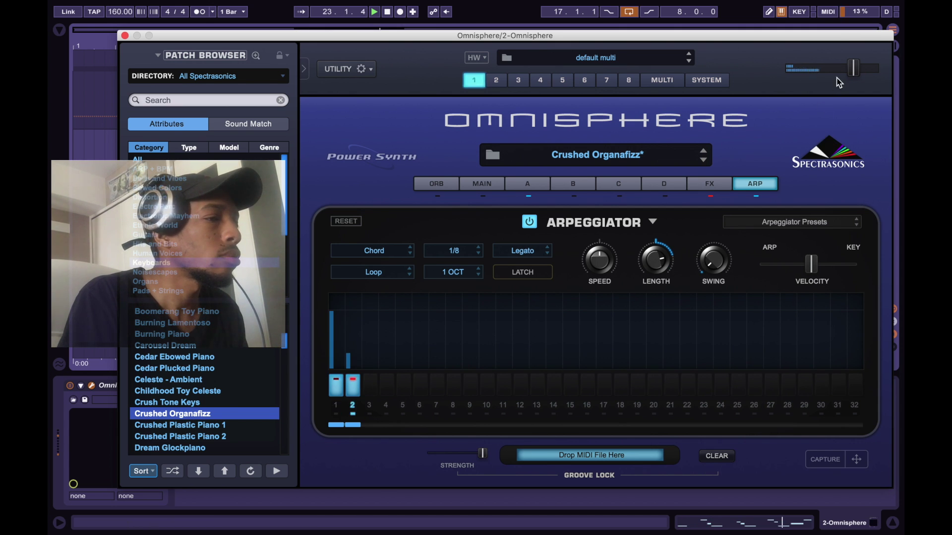
{"action": "left_click_drag", "start_coordinate": [853, 74], "coordinate": [832, 82]}
{"action": "left_click", "coordinate": [354, 386]}
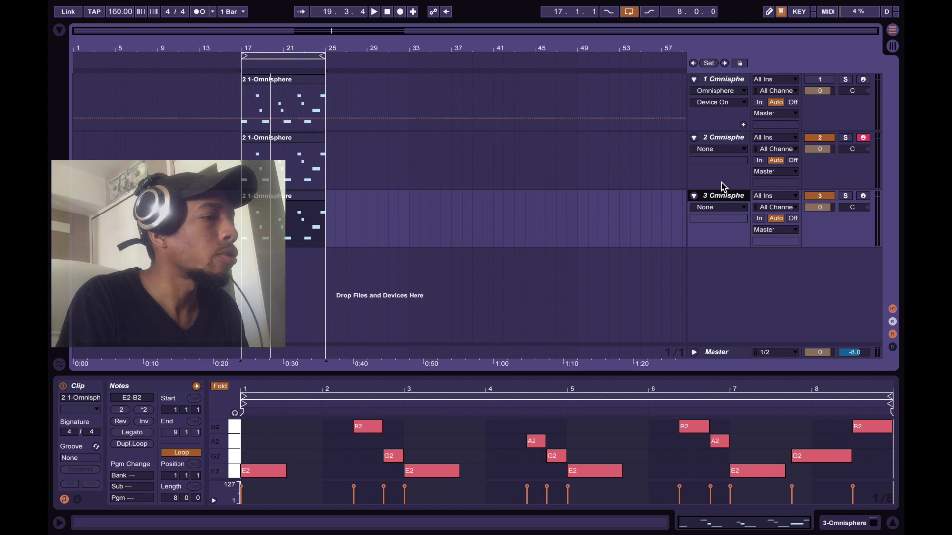
Step: Select tracks 2 and 3 together and bring up their track options
{"action": "left_click", "coordinate": [726, 138], "text": "shift"}
{"action": "right_click", "coordinate": [725, 137]}
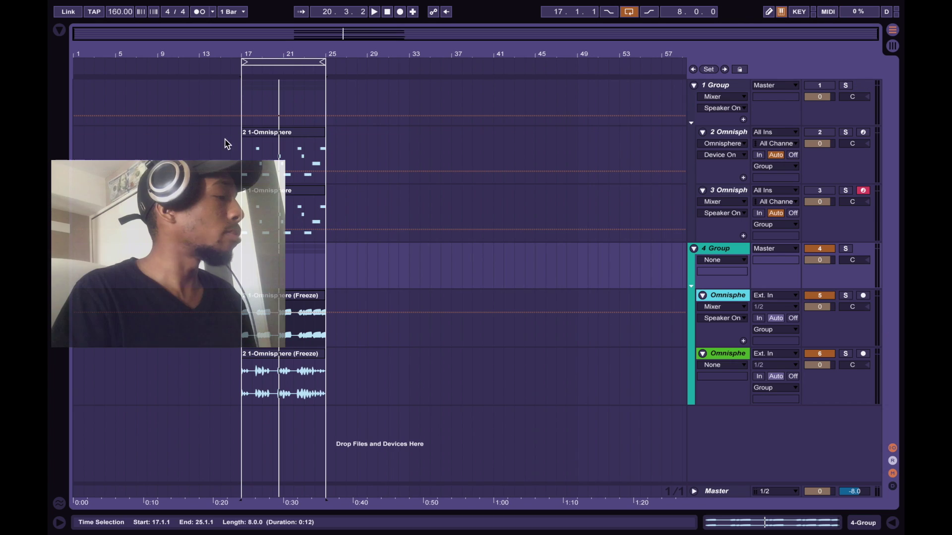
Step: Search the browser for 'rh' and look through the audio effect folders
{"action": "left_click", "coordinate": [59, 30]}
{"action": "left_click", "coordinate": [85, 33]}
{"action": "type", "text": "omn"}
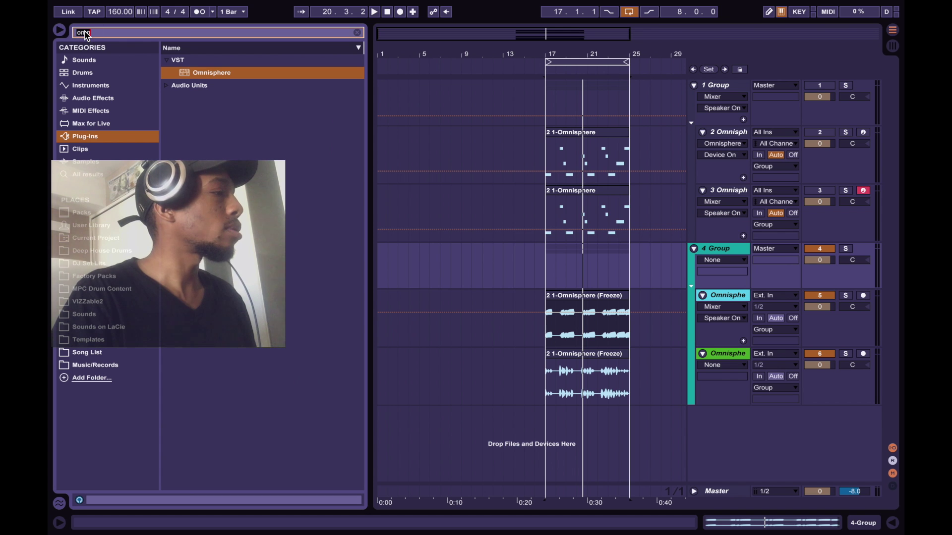
{"action": "key", "text": "BackSpace"}
{"action": "key", "text": "BackSpace"}
{"action": "key", "text": "BackSpace"}
{"action": "type", "text": "rh"}
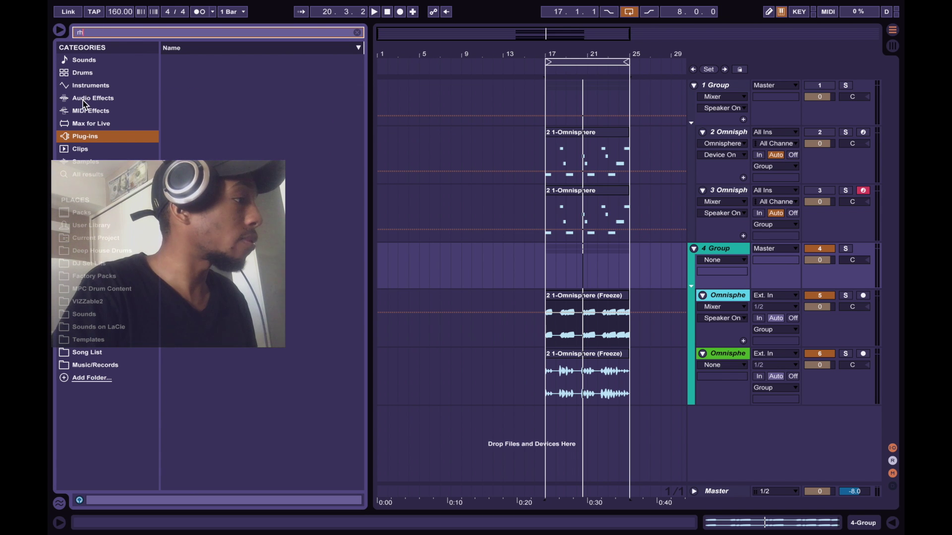
{"action": "left_click", "coordinate": [85, 99]}
{"action": "left_click", "coordinate": [166, 72]}
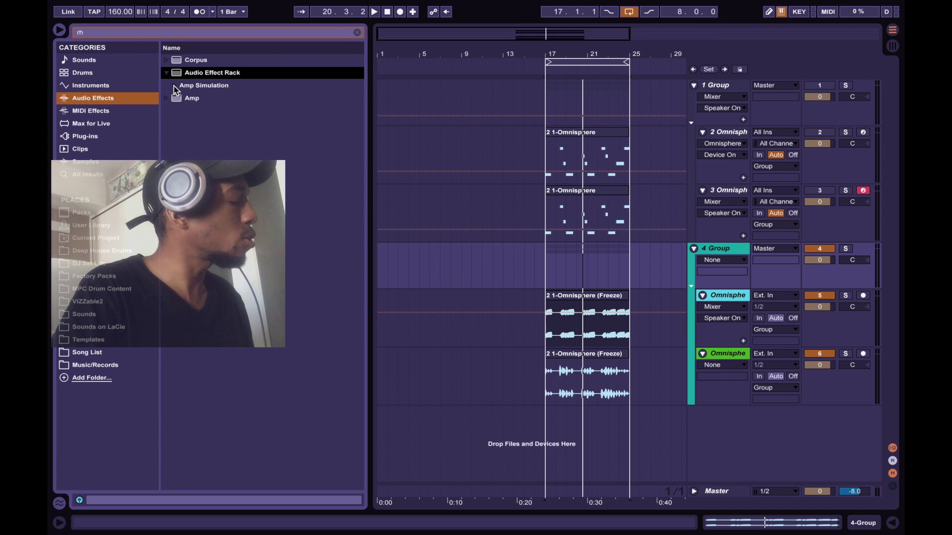
{"action": "left_click", "coordinate": [174, 87]}
{"action": "left_click", "coordinate": [174, 86]}
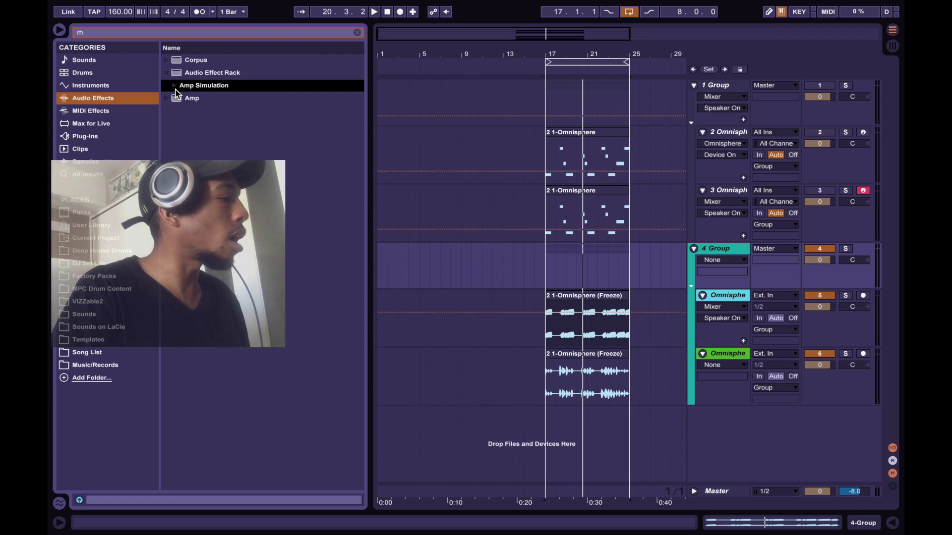
{"action": "left_click", "coordinate": [168, 77]}
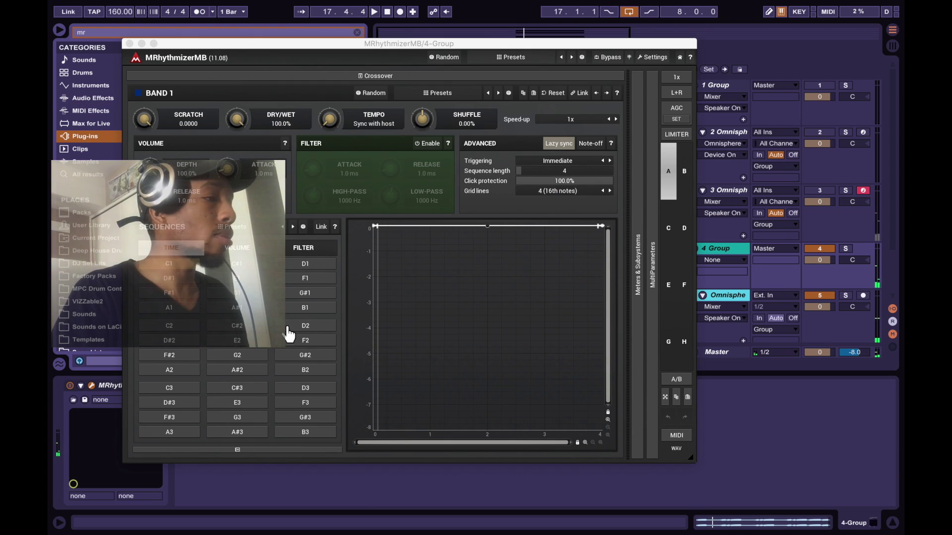
Step: Switch MRhythmizerMB to the General sequences and trigger 50%, then 200% SPEED during playback
{"action": "left_click", "coordinate": [293, 230]}
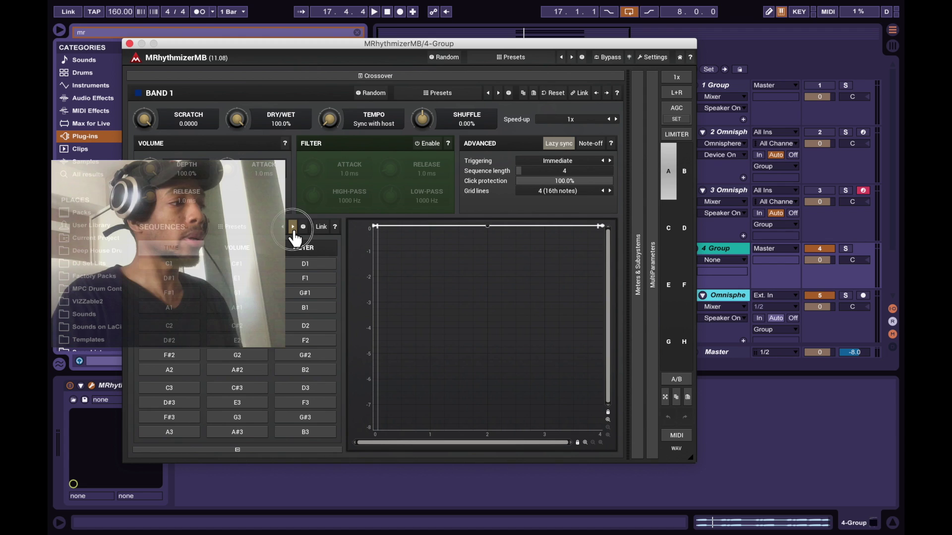
{"action": "left_click", "coordinate": [293, 228]}
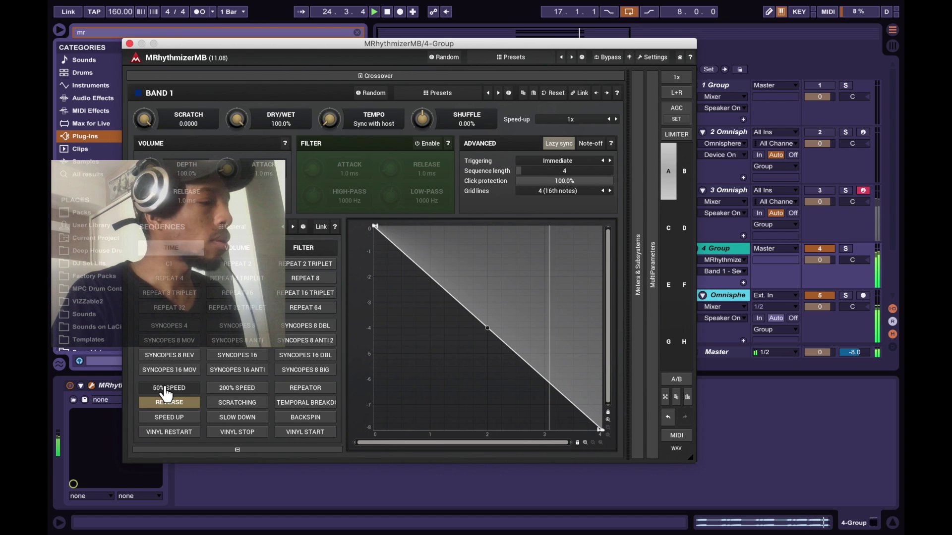
{"action": "key", "text": "space"}
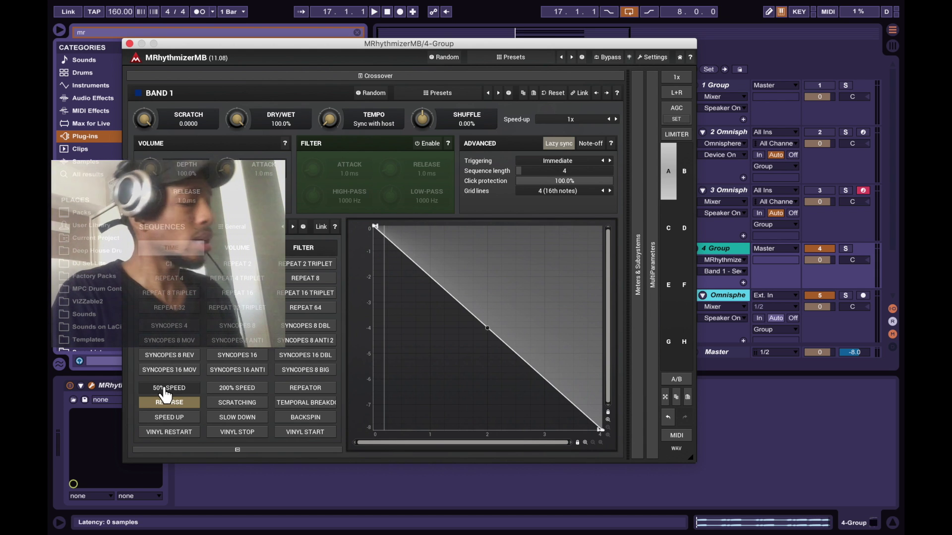
{"action": "left_click", "coordinate": [165, 389]}
{"action": "key", "text": "space"}
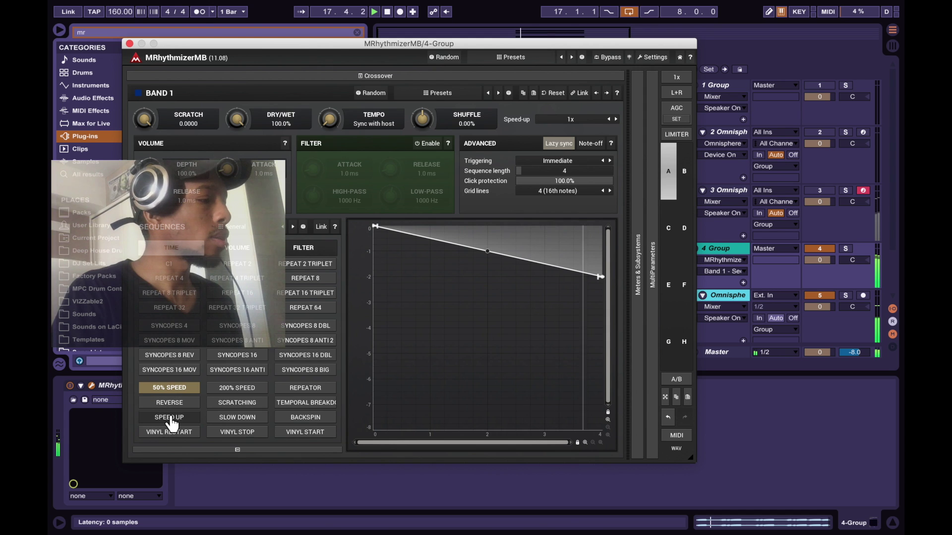
{"action": "left_click", "coordinate": [237, 390]}
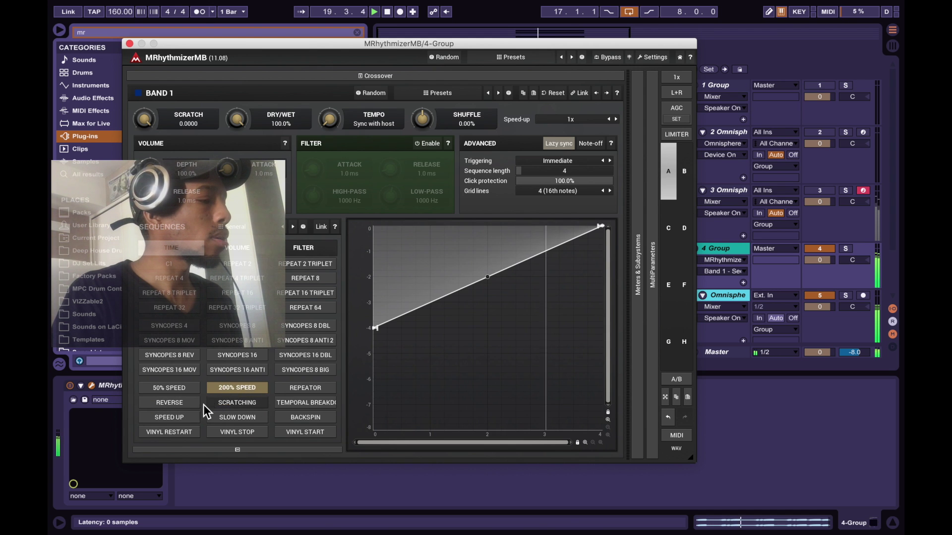
Step: Trigger MRhythmizerMB's REVERSE sequence and colour the New Audio track lavender
{"action": "left_click", "coordinate": [169, 402]}
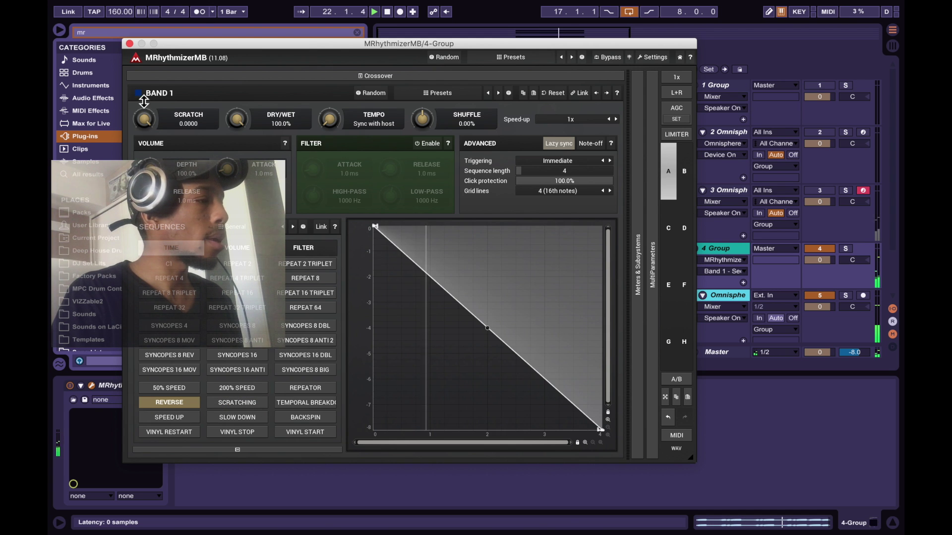
{"action": "left_click", "coordinate": [129, 43]}
{"action": "right_click", "coordinate": [720, 246]}
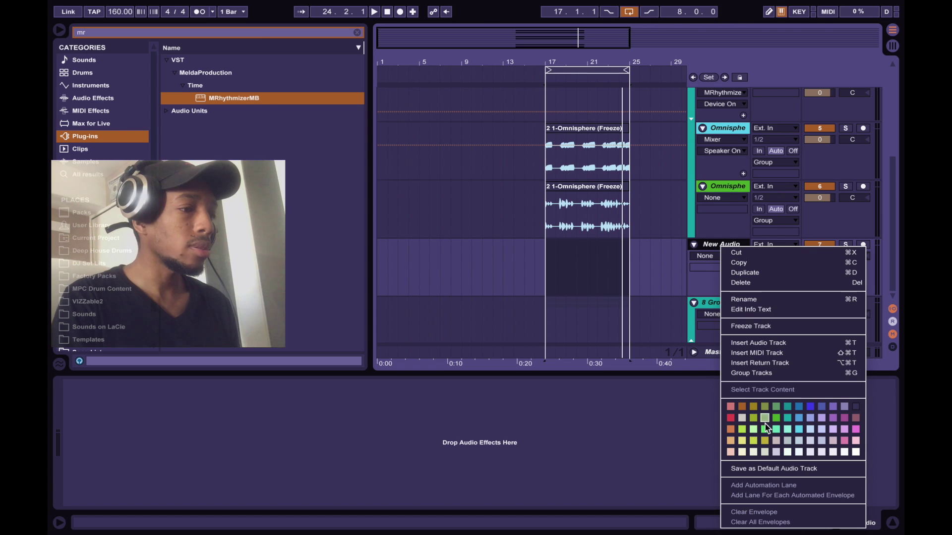
{"action": "left_click", "coordinate": [811, 430]}
Step: Set New Audio's input to Resampling with In monitoring and record from bar 17
{"action": "left_click", "coordinate": [794, 256]}
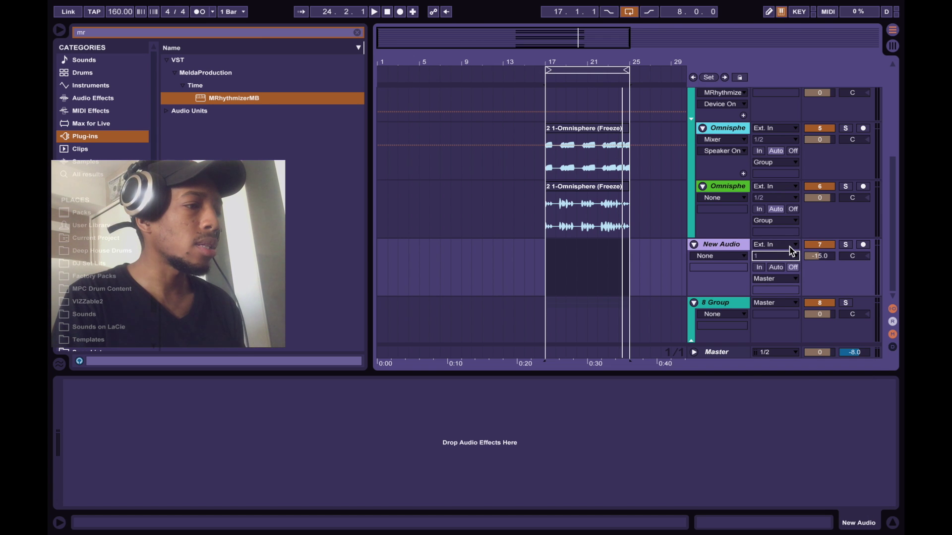
{"action": "left_click", "coordinate": [791, 247]}
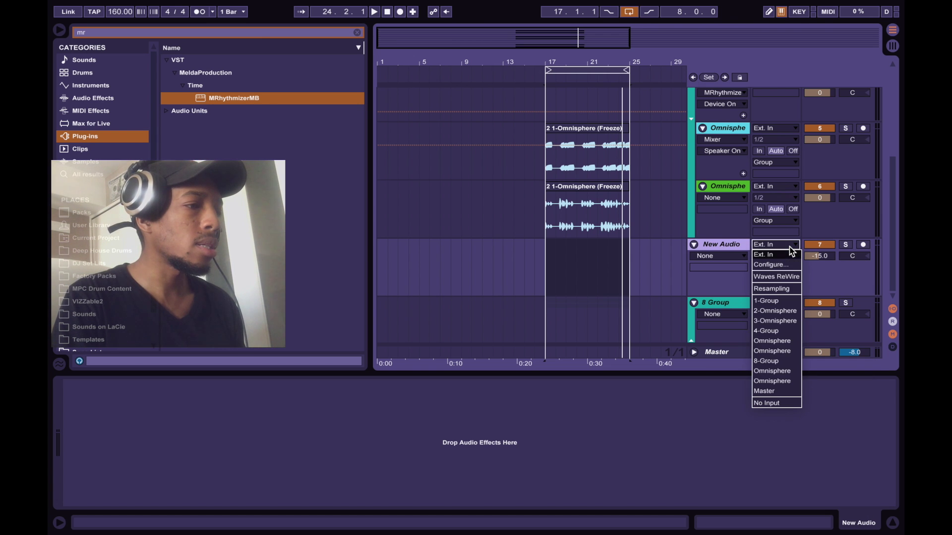
{"action": "left_click", "coordinate": [780, 289]}
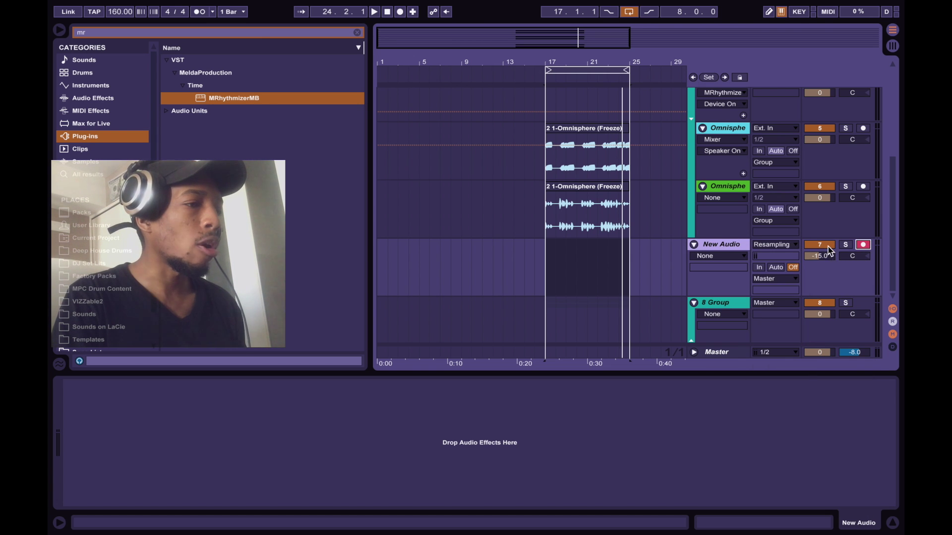
{"action": "left_click", "coordinate": [758, 268]}
{"action": "left_click", "coordinate": [543, 243]}
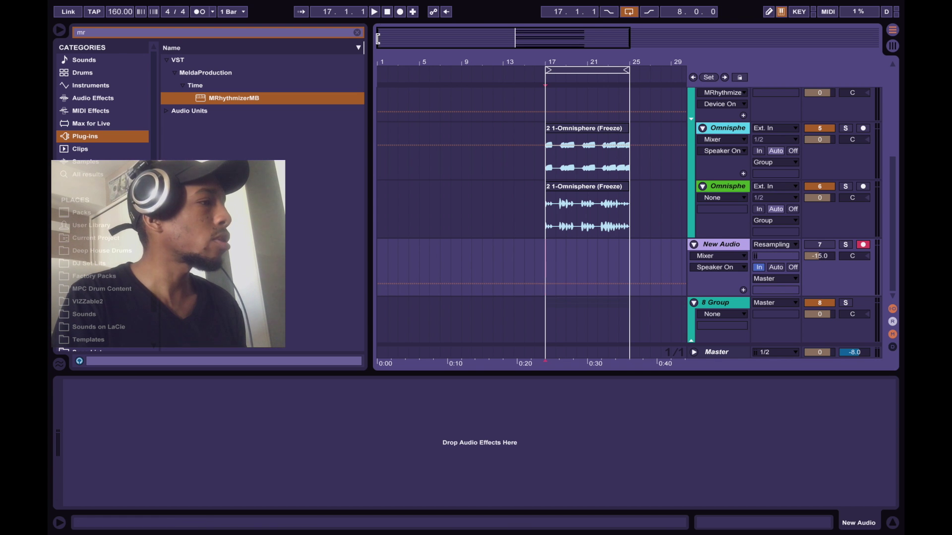
{"action": "left_click", "coordinate": [399, 12]}
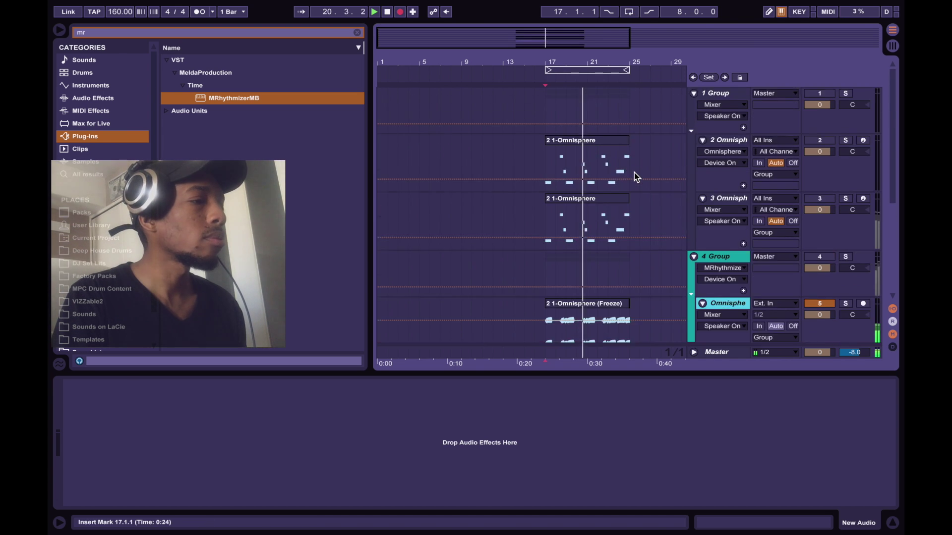
Step: Stop recording, warp the 1 New Audio clip to 177.58 BPM, then hide Clip View
{"action": "key", "text": "space"}
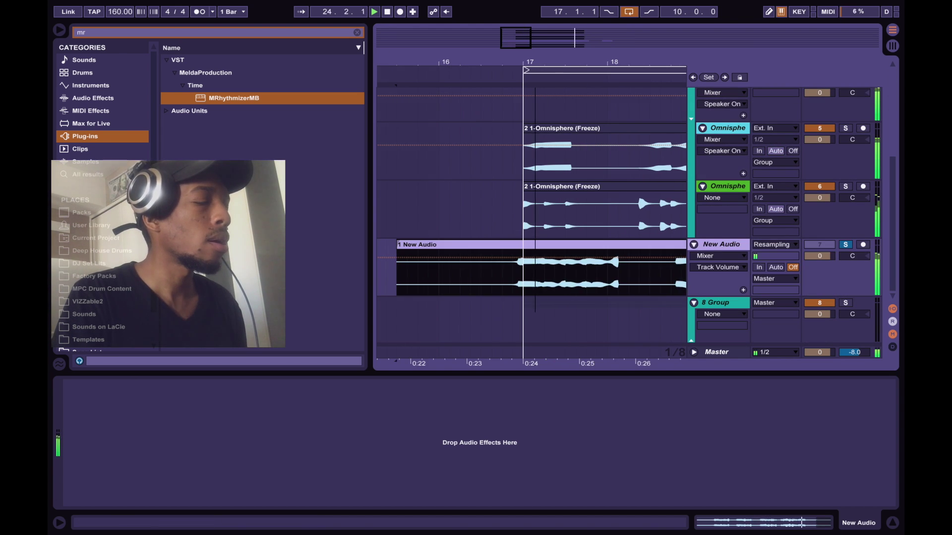
{"action": "key", "text": "space"}
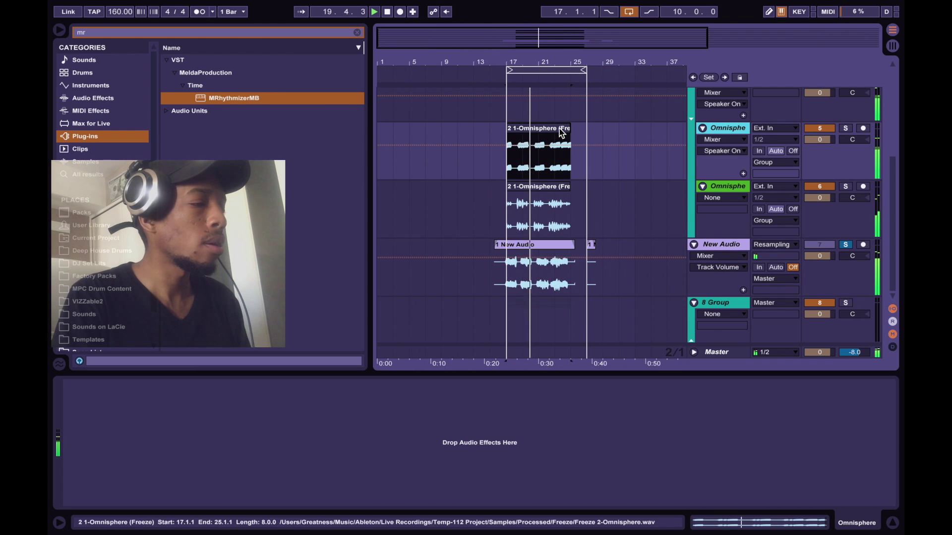
{"action": "double_click", "coordinate": [535, 251]}
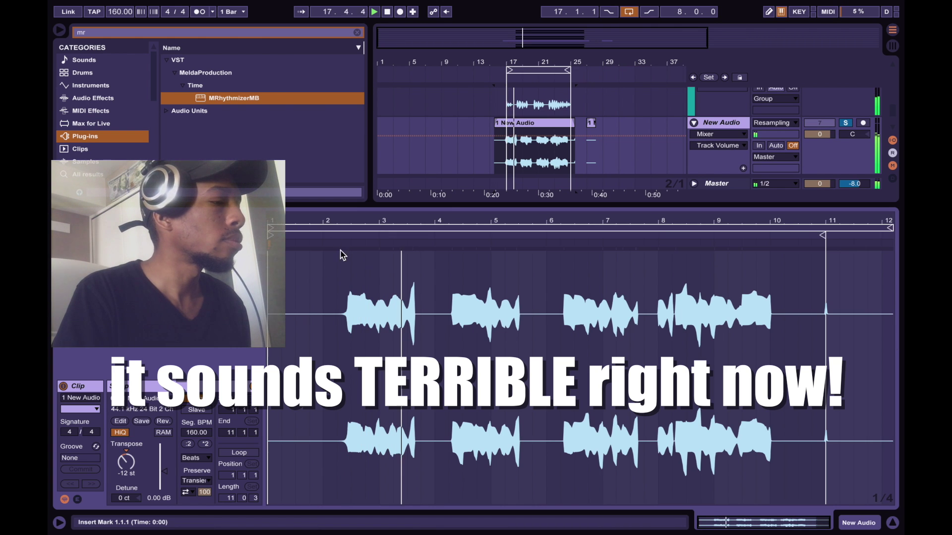
{"action": "left_click", "coordinate": [452, 243]}
{"action": "left_click_drag", "start_coordinate": [452, 244], "coordinate": [462, 243]}
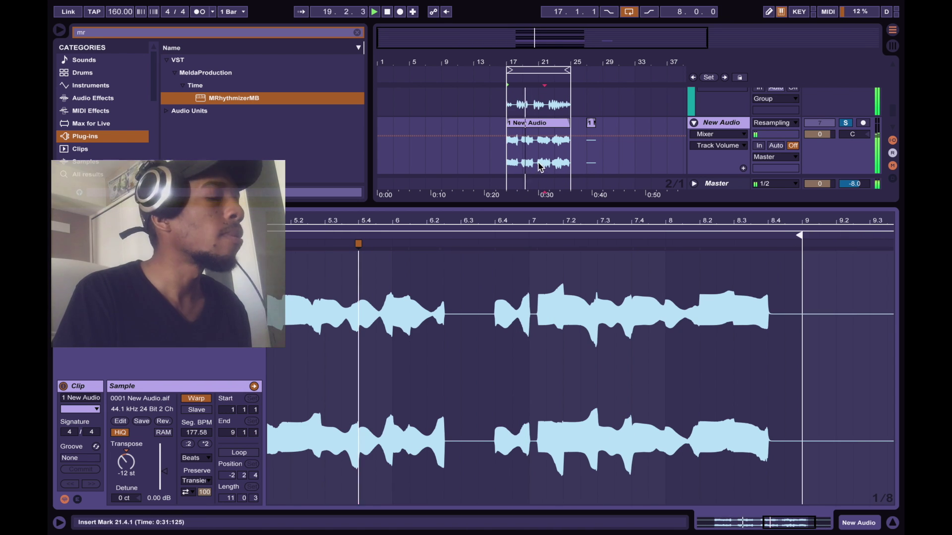
{"action": "scroll", "coordinate": [498, 378], "scroll_direction": "up", "scroll_amount": 3}
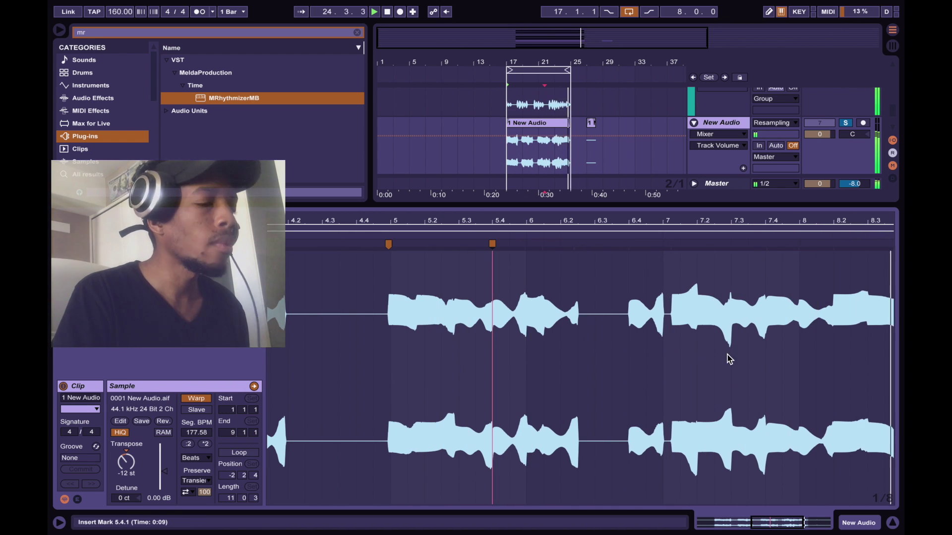
{"action": "key", "text": "space"}
{"action": "key", "text": "ctrl+alt+l"}
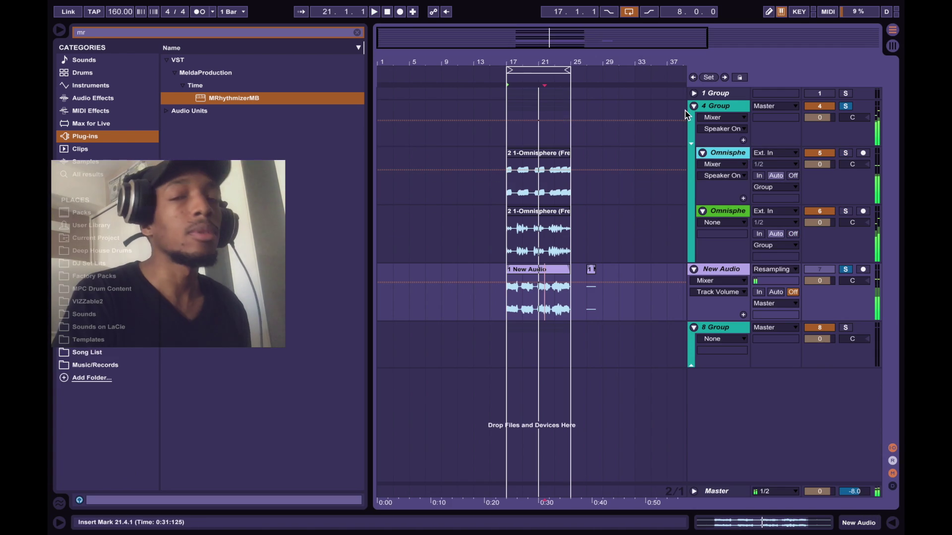
Step: Insert a Saturator after EQ Eight on New Audio, set to Medium Curve with slightly raised Dry/Wet
{"action": "double_click", "coordinate": [720, 106]}
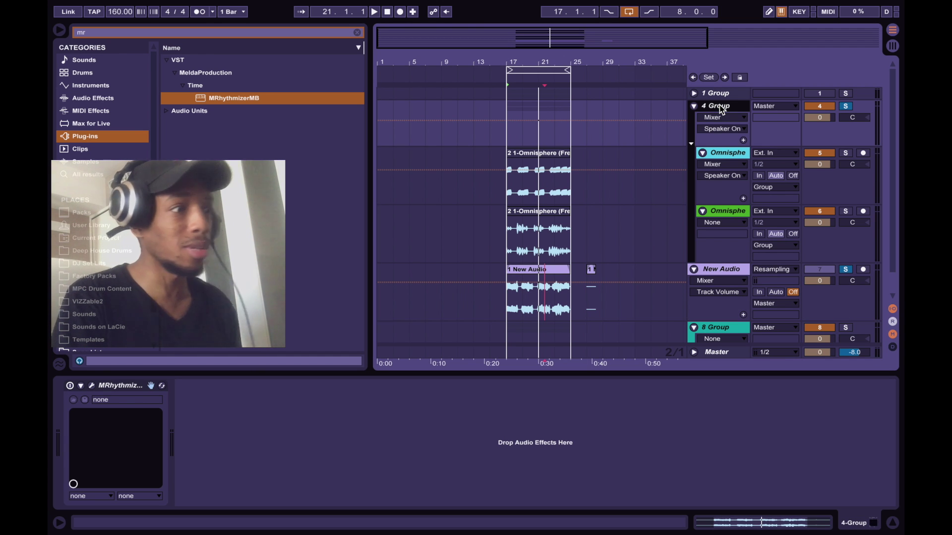
{"action": "key", "text": "space"}
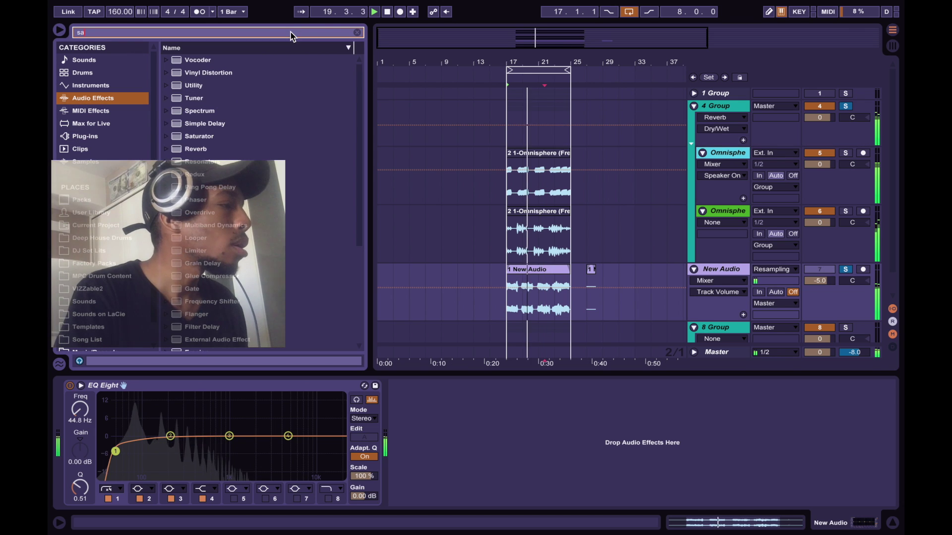
{"action": "type", "text": "sa"}
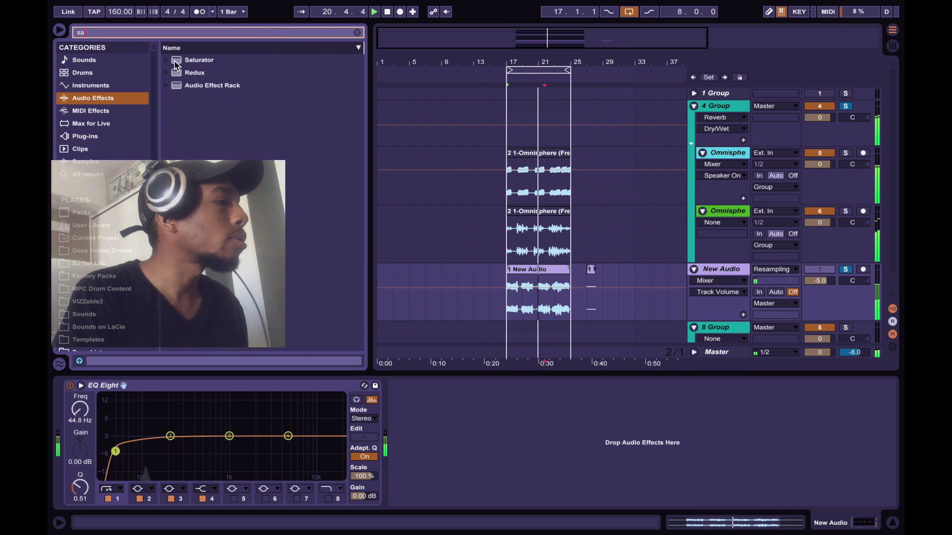
{"action": "left_click_drag", "start_coordinate": [177, 61], "coordinate": [421, 438]}
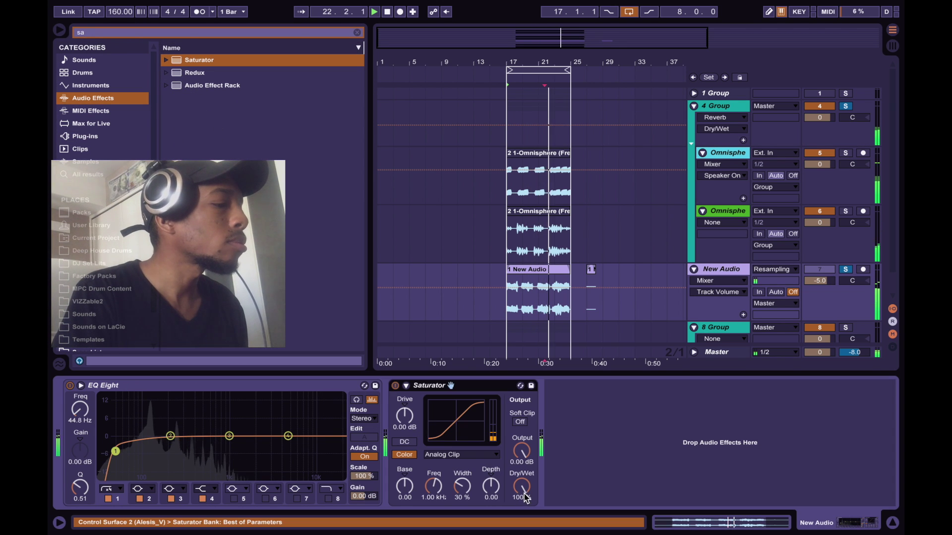
{"action": "left_click", "coordinate": [471, 455]}
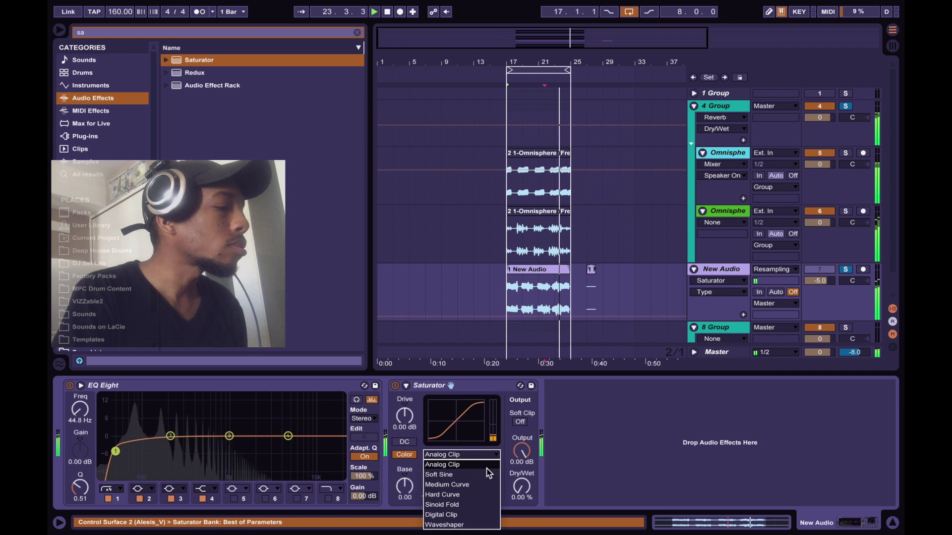
{"action": "left_click", "coordinate": [476, 479]}
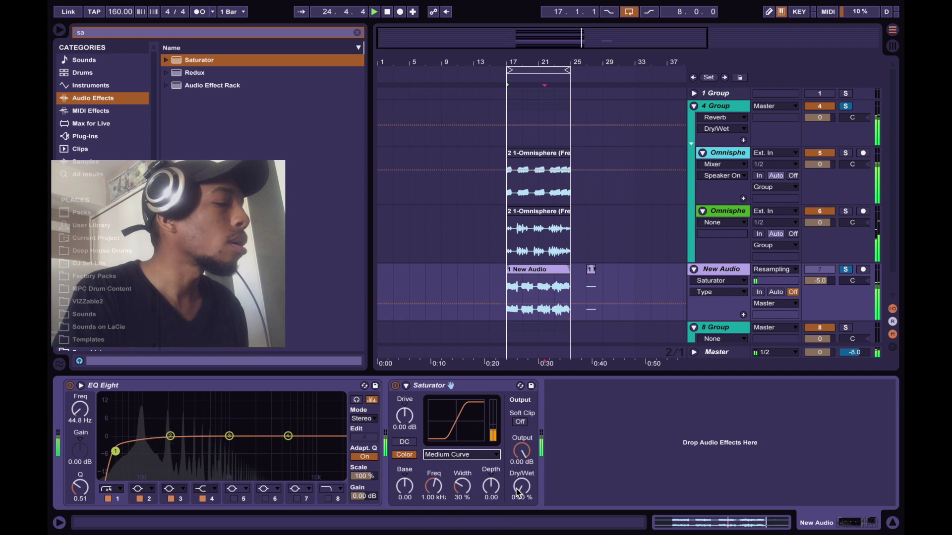
{"action": "left_click_drag", "start_coordinate": [521, 489], "coordinate": [518, 492]}
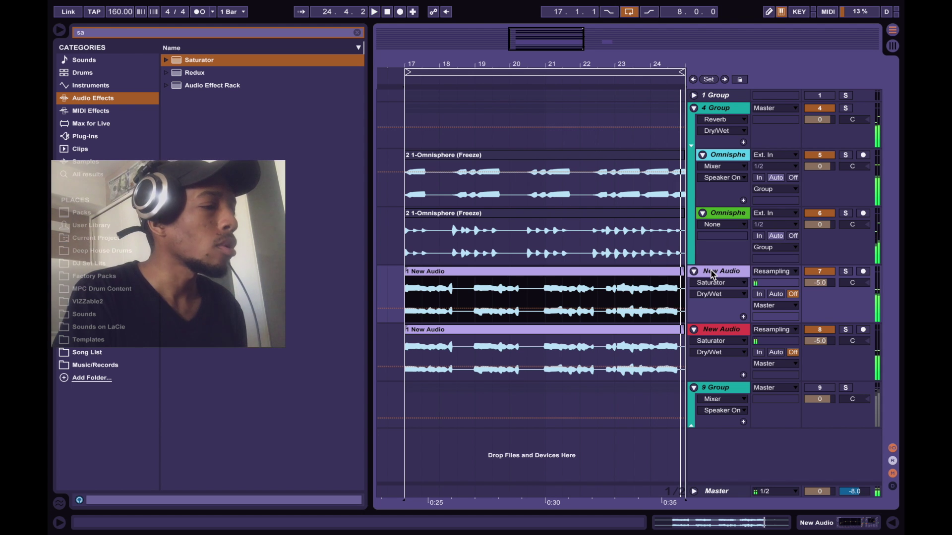
Step: Group both New Audio tracks into a red group and widen the arrangement area
{"action": "left_click", "coordinate": [712, 306]}
{"action": "left_click", "coordinate": [712, 329]}
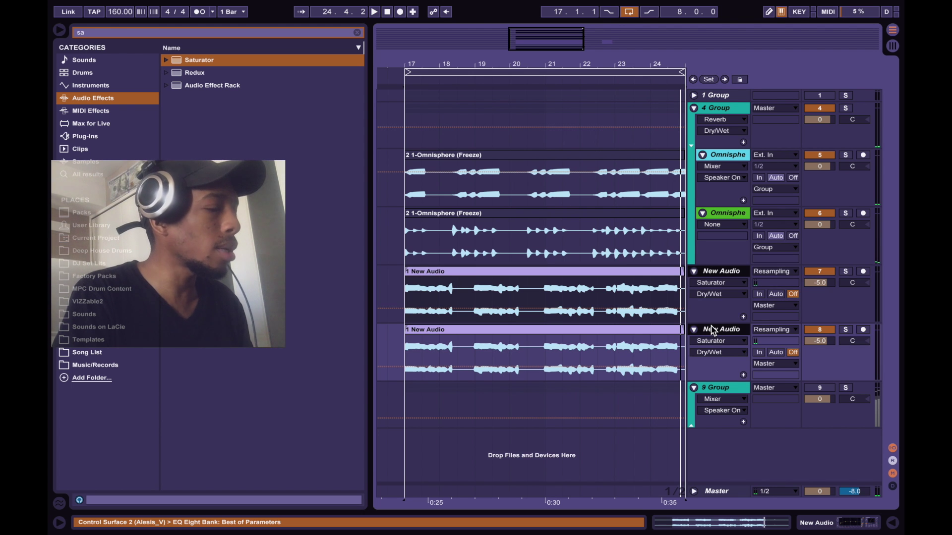
{"action": "key", "text": "super+g"}
{"action": "right_click", "coordinate": [711, 276]}
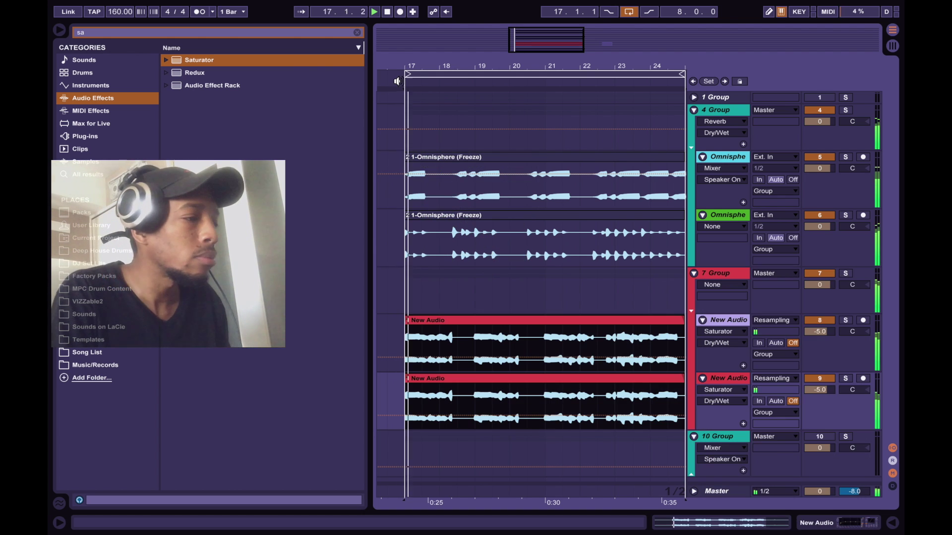
{"action": "left_click_drag", "start_coordinate": [367, 127], "coordinate": [309, 130]}
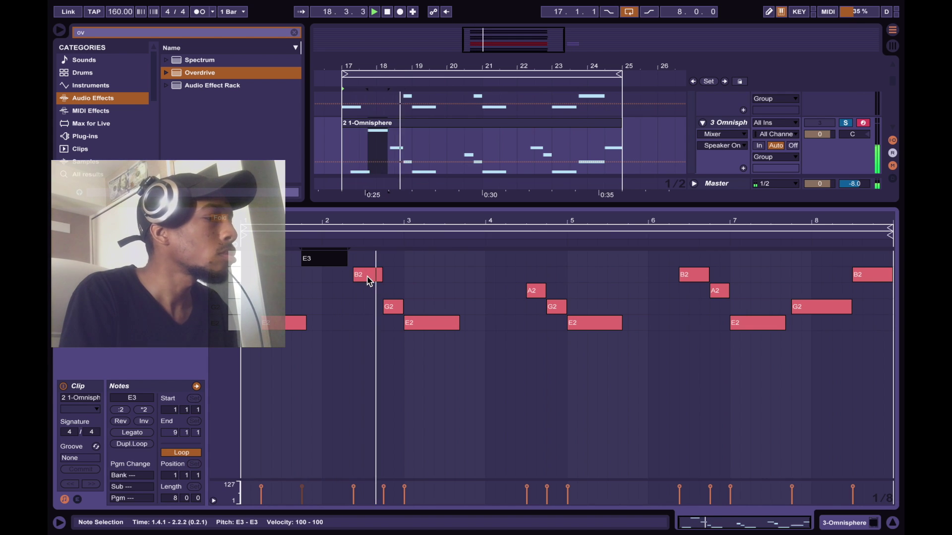
Step: Move the E2 note a beat later and add an E3 note to the melody clip
{"action": "left_click", "coordinate": [429, 326]}
{"action": "left_click_drag", "start_coordinate": [428, 329], "coordinate": [491, 276]}
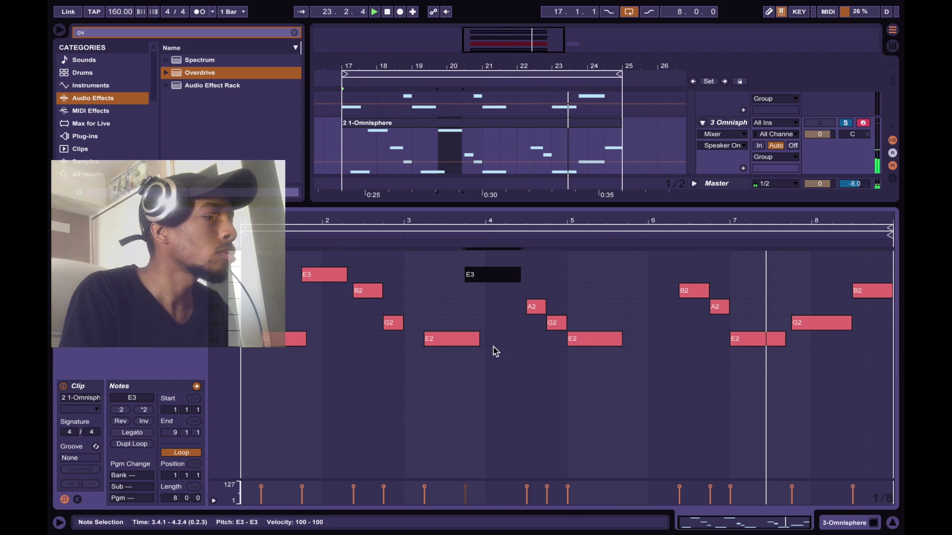
{"action": "left_click", "coordinate": [468, 341]}
{"action": "left_click", "coordinate": [510, 277]}
Step: Scroll through Omnisphere's guitar patches, then return to the melody clip's notes
{"action": "key", "text": "shift+Tab"}
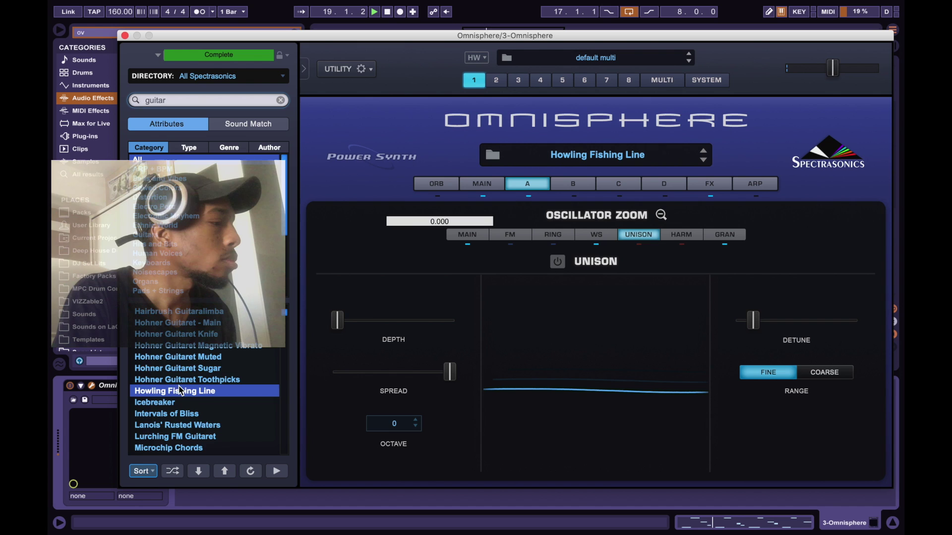
{"action": "scroll", "coordinate": [180, 384], "scroll_direction": "down", "scroll_amount": 3}
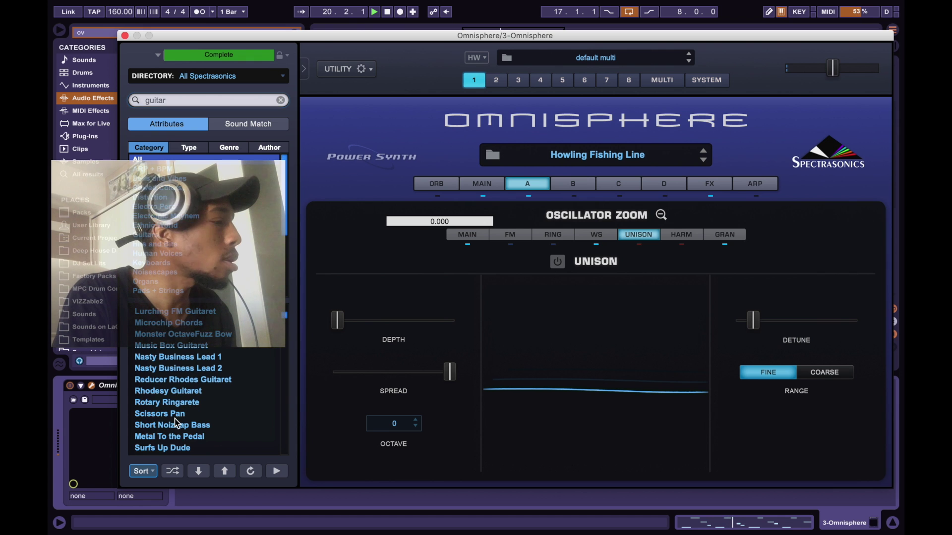
{"action": "scroll", "coordinate": [176, 424], "scroll_direction": "down", "scroll_amount": 1}
{"action": "scroll", "coordinate": [171, 424], "scroll_direction": "down", "scroll_amount": 5}
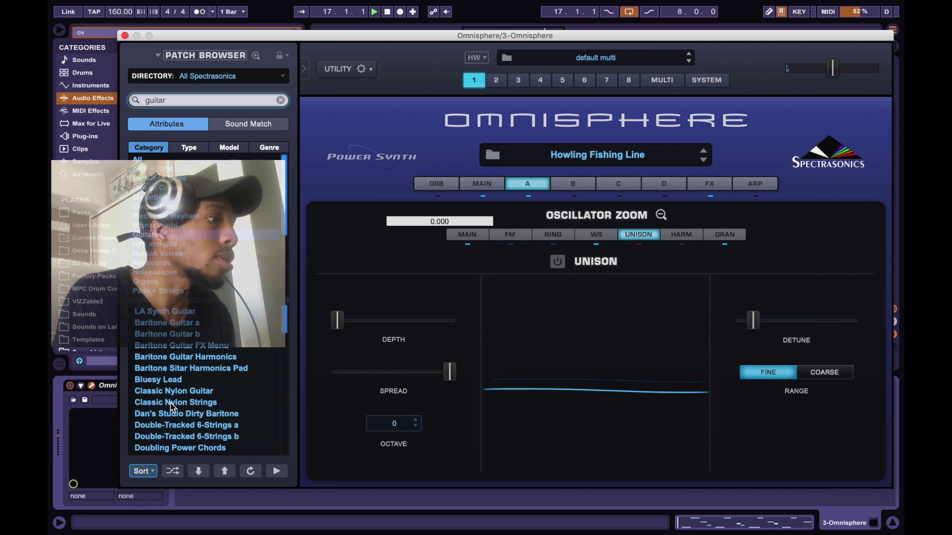
{"action": "scroll", "coordinate": [159, 390], "scroll_direction": "down", "scroll_amount": 2}
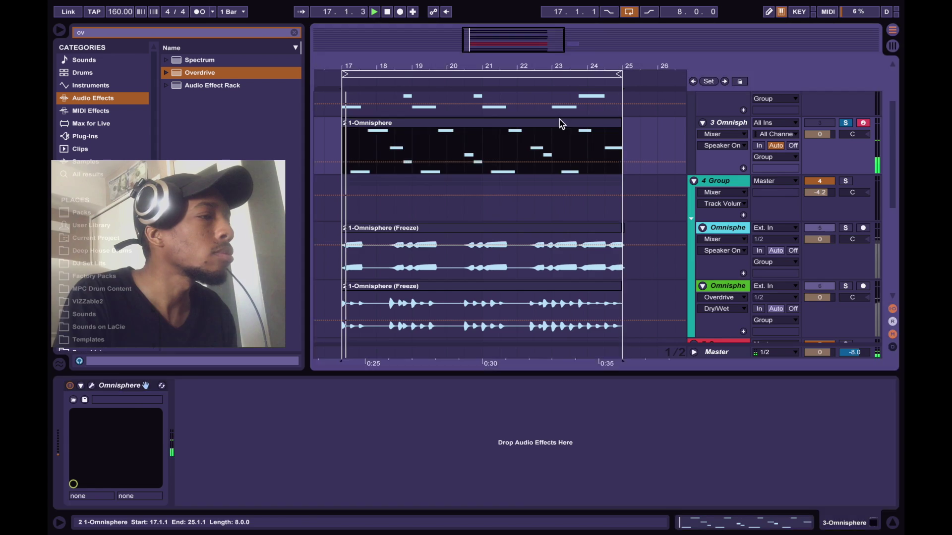
{"action": "double_click", "coordinate": [563, 123]}
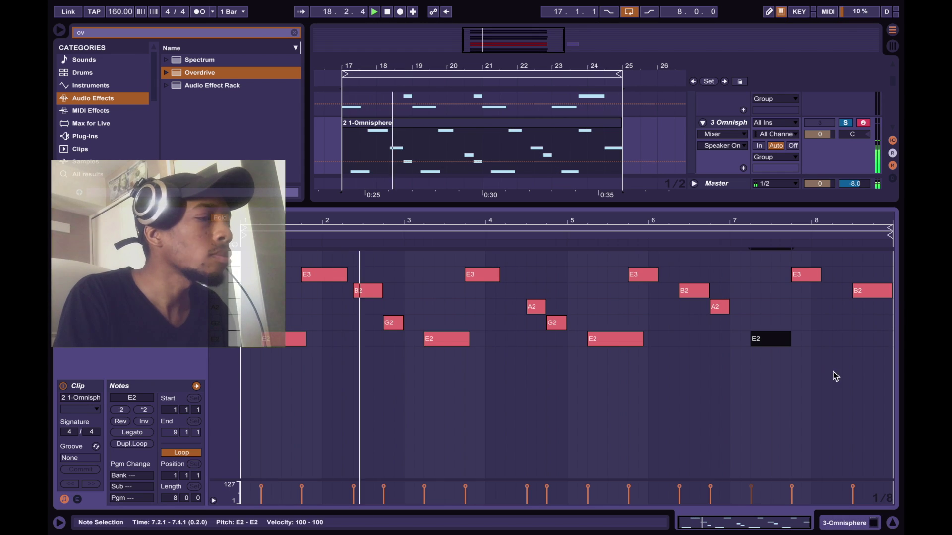